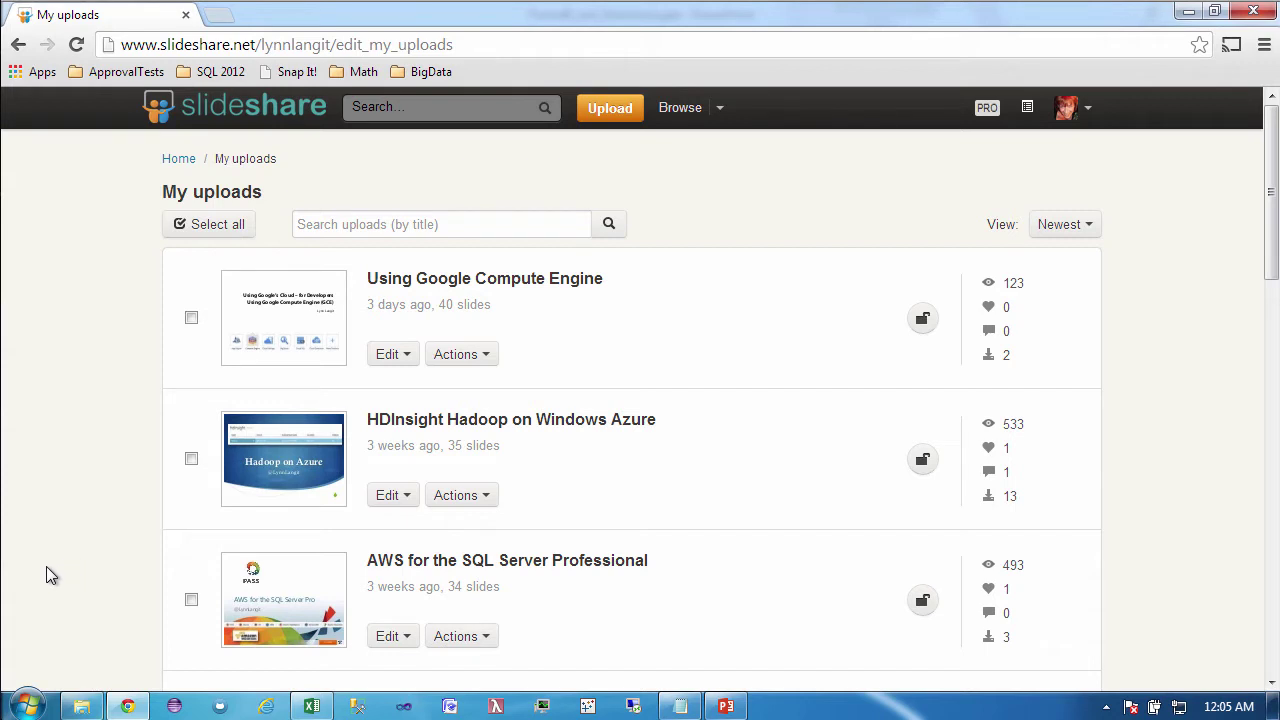
# - Open the account's SlideShare analytics and review the one-month summary for all uploads, including top content, countries and traffic sources
pyautogui.click(1086, 118)
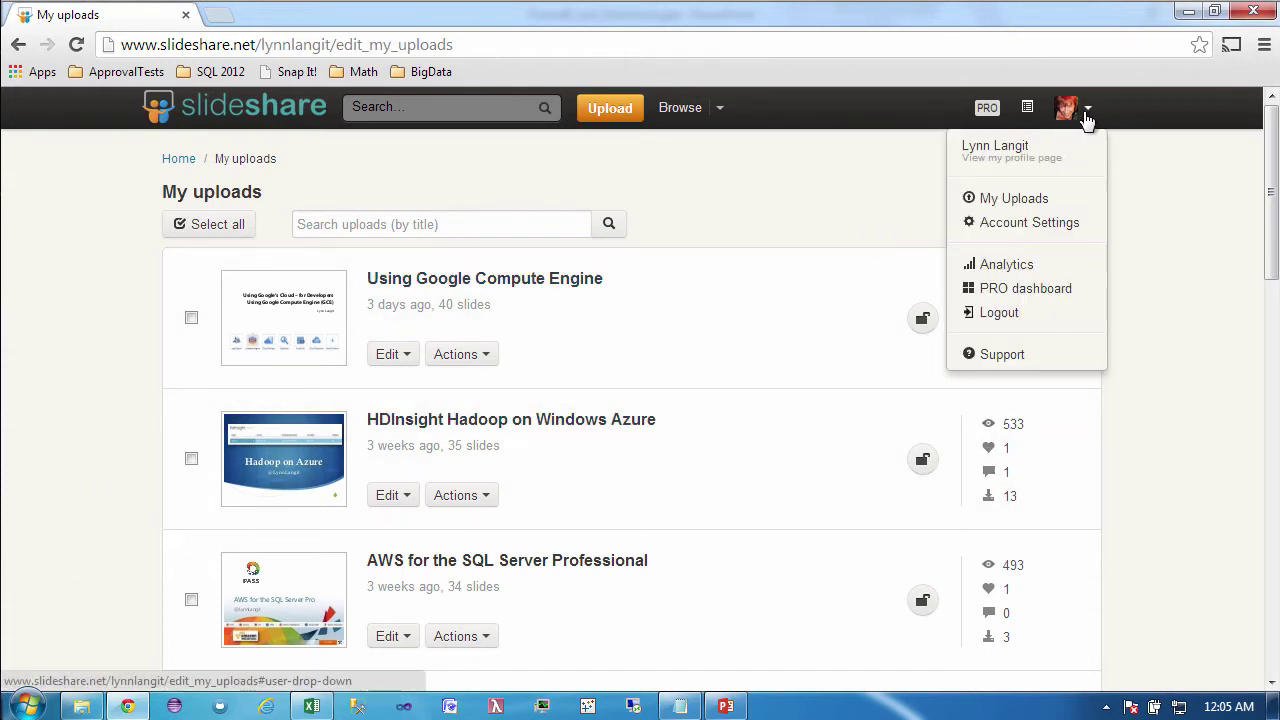
pyautogui.click(1051, 265)
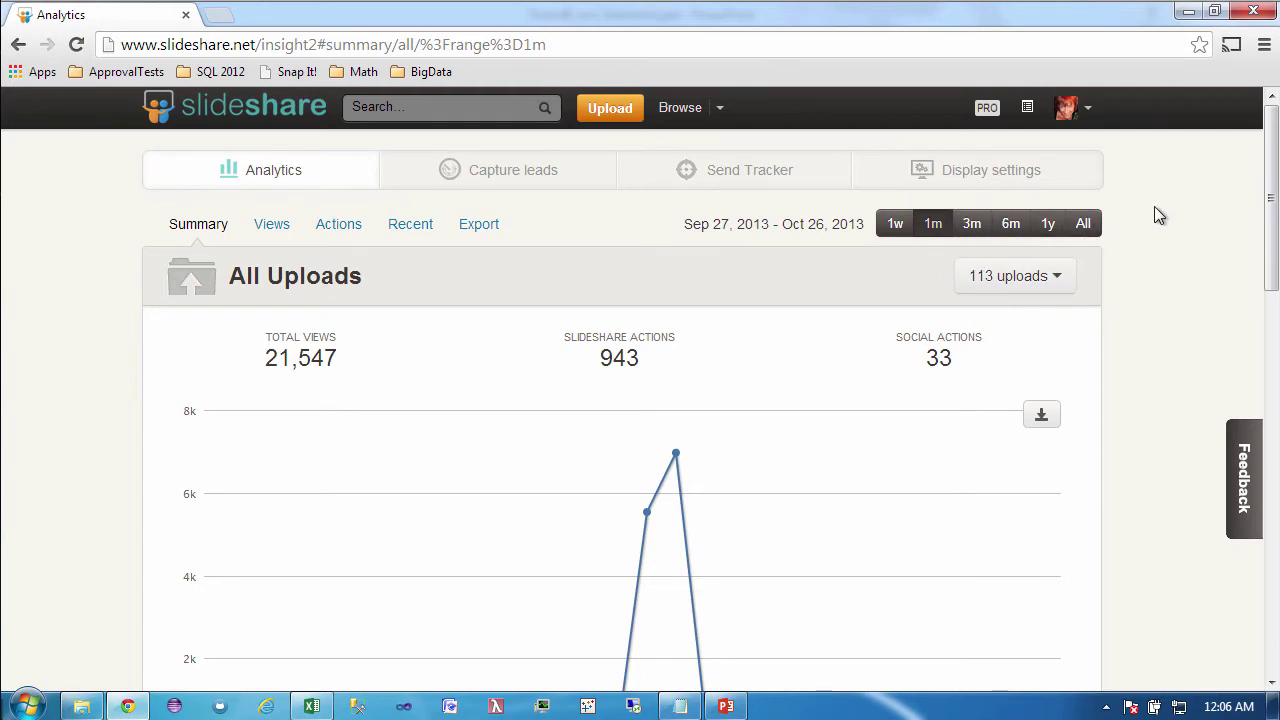
pyautogui.moveTo(1269, 206); pyautogui.dragTo(1270, 276)
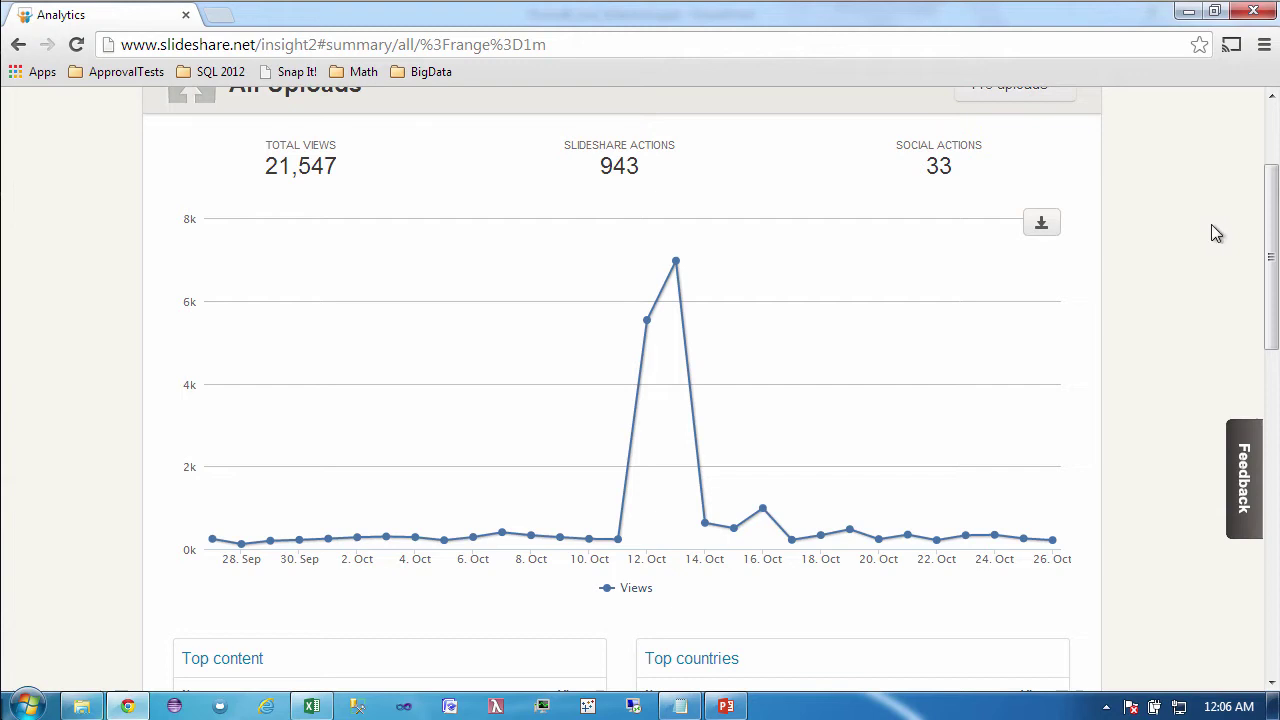
pyautogui.moveTo(1268, 240); pyautogui.dragTo(1265, 397)
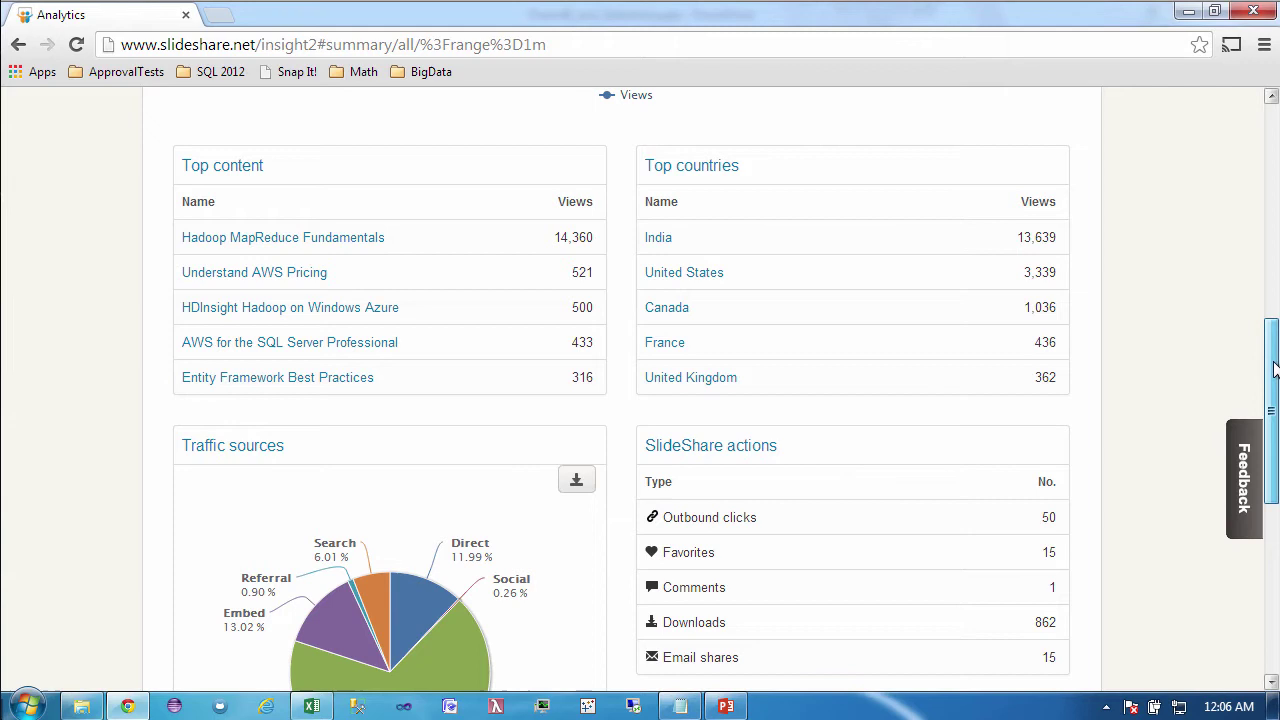
pyautogui.moveTo(1274, 370); pyautogui.dragTo(1272, 140)
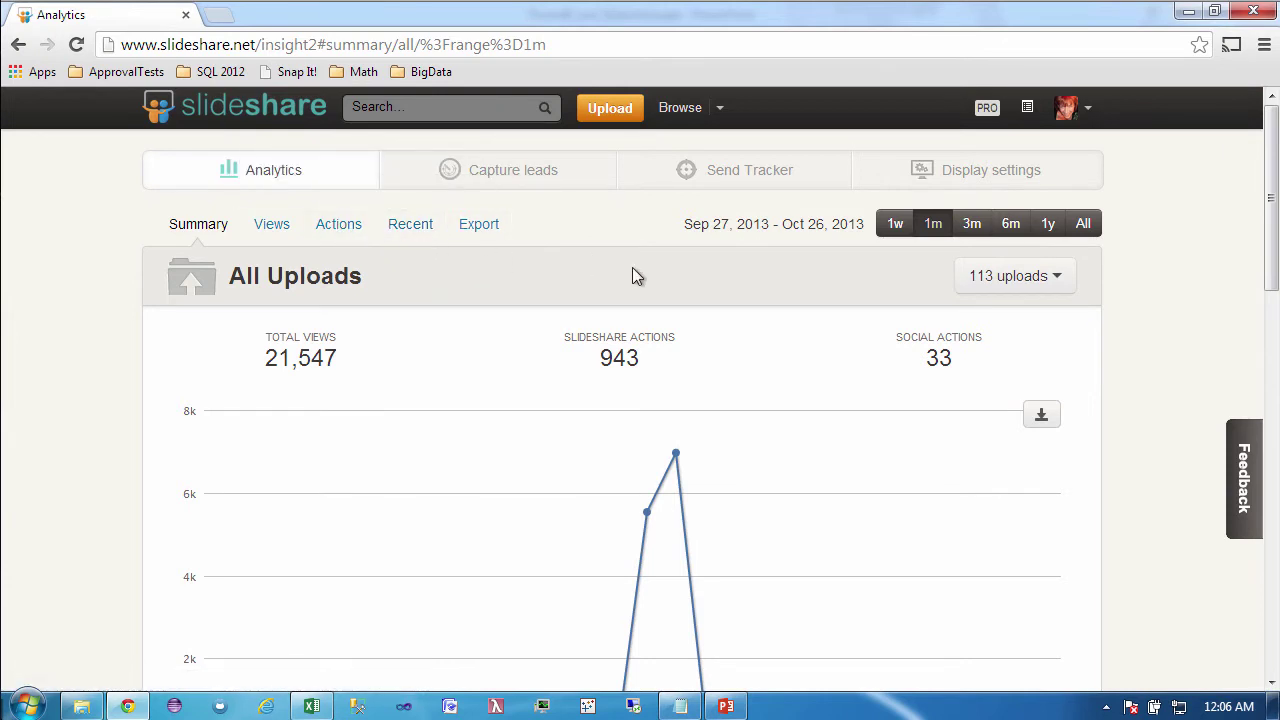
# - Review the date range options for the analytics CSV export, and inspect the exported slideshare_data.csv in Notepad before closing it
pyautogui.click(478, 228)
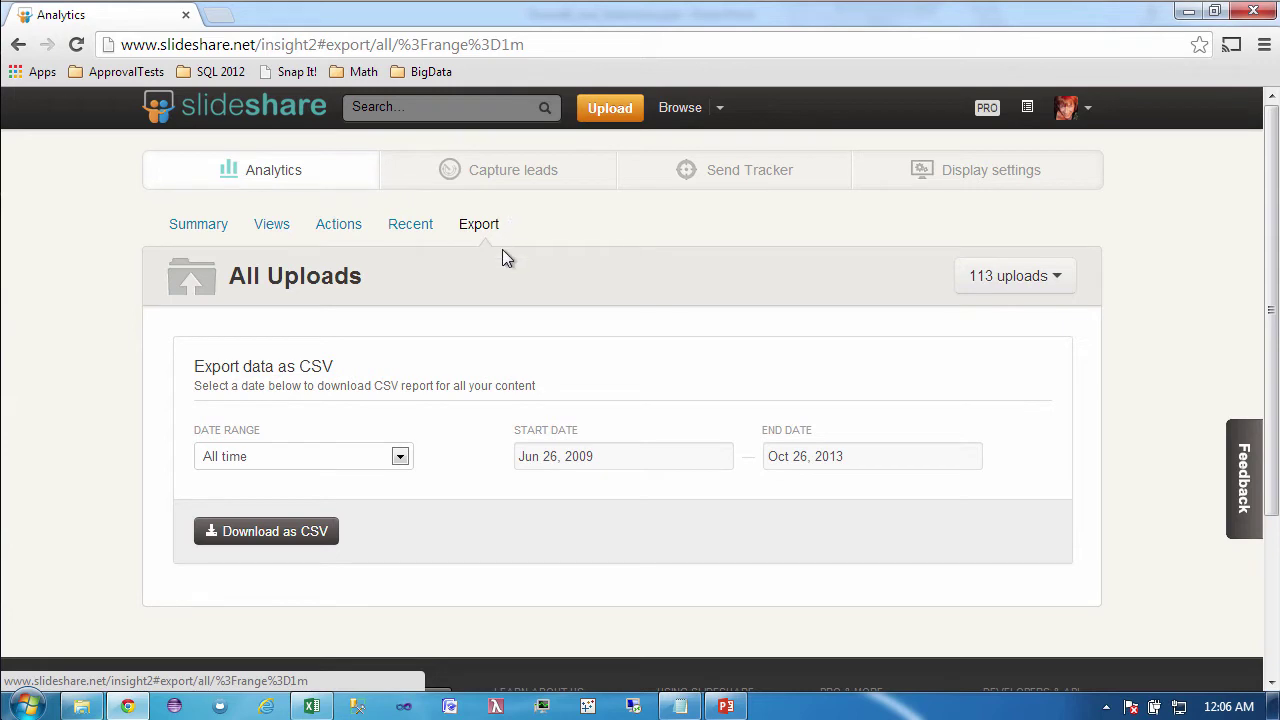
pyautogui.click(400, 458)
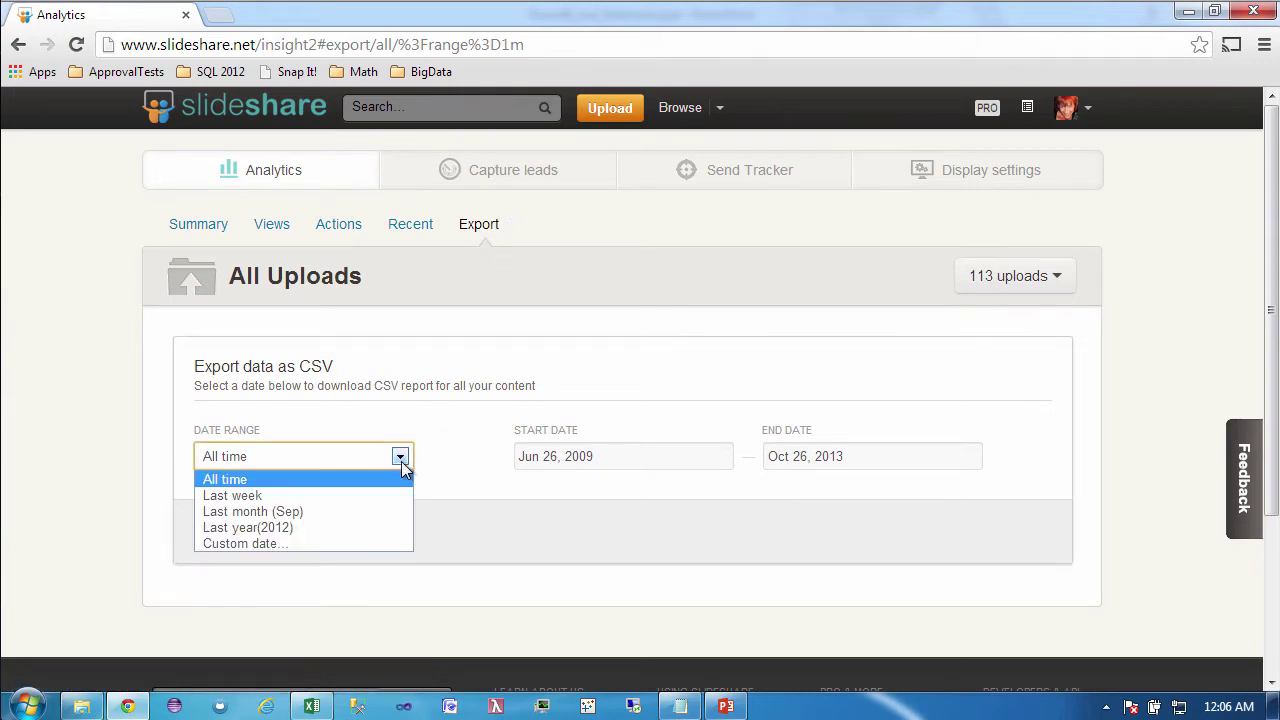
pyautogui.click(400, 457)
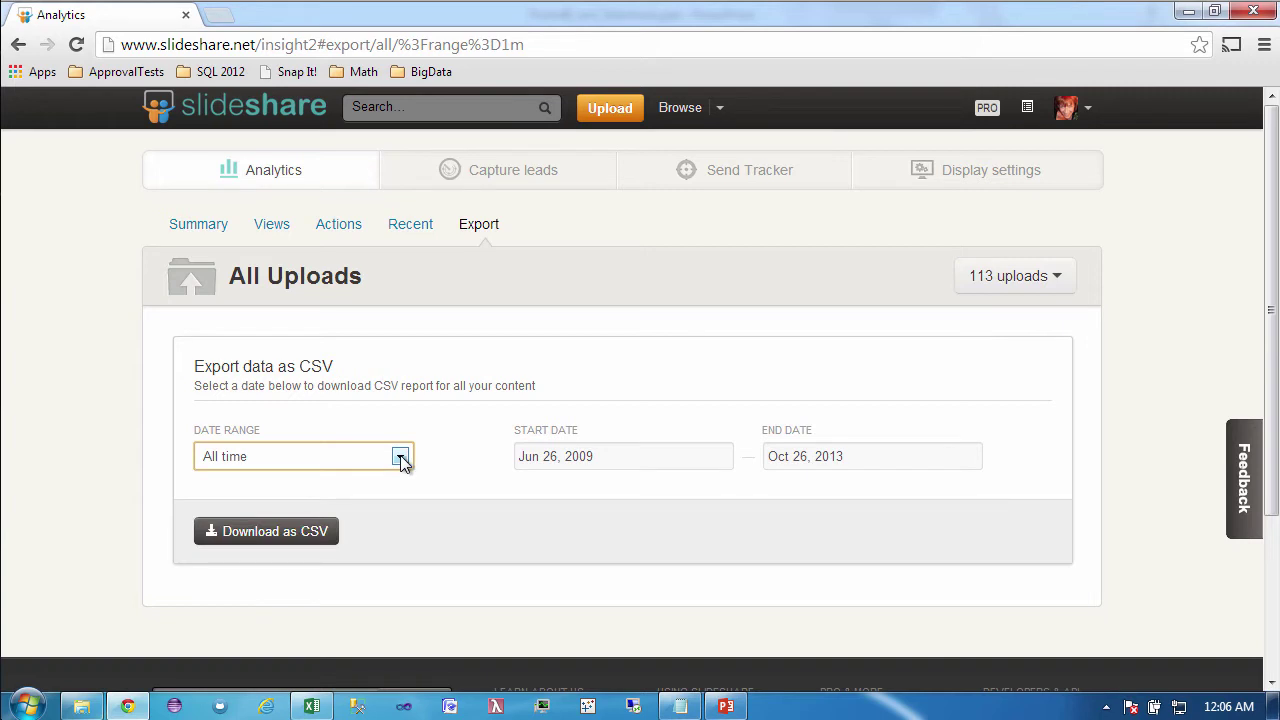
pyautogui.click(679, 708)
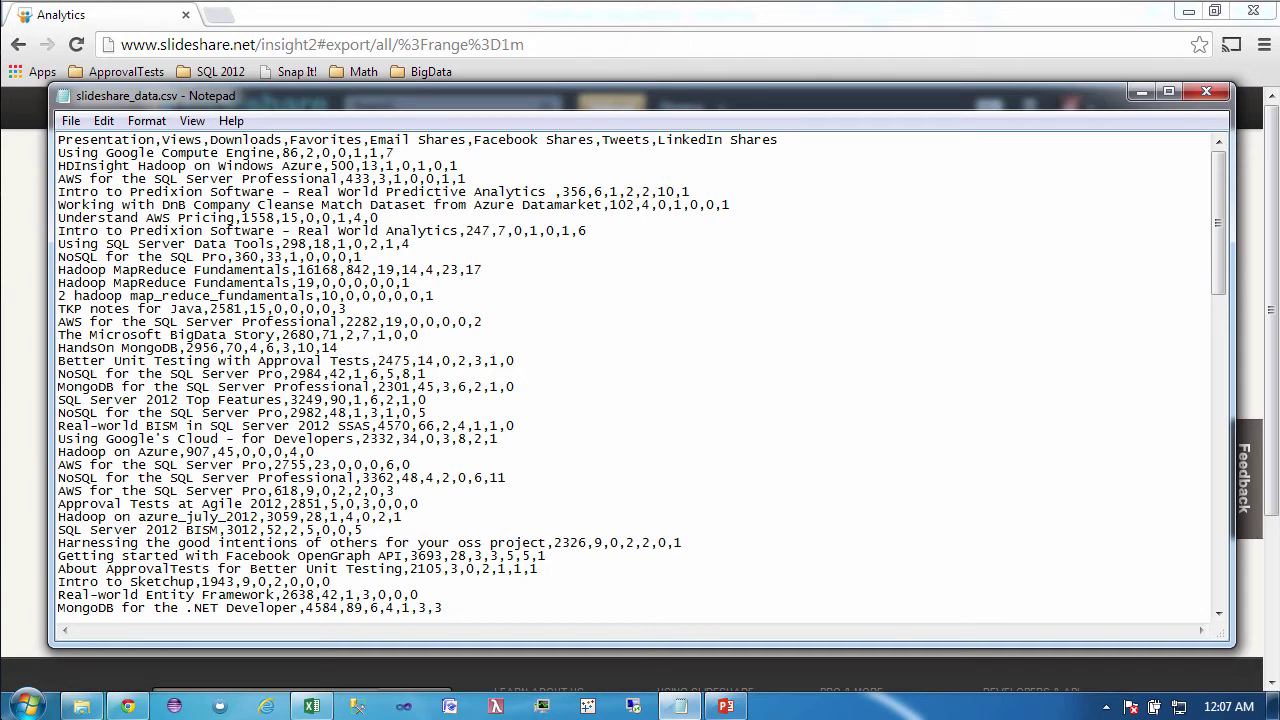
pyautogui.click(1207, 95)
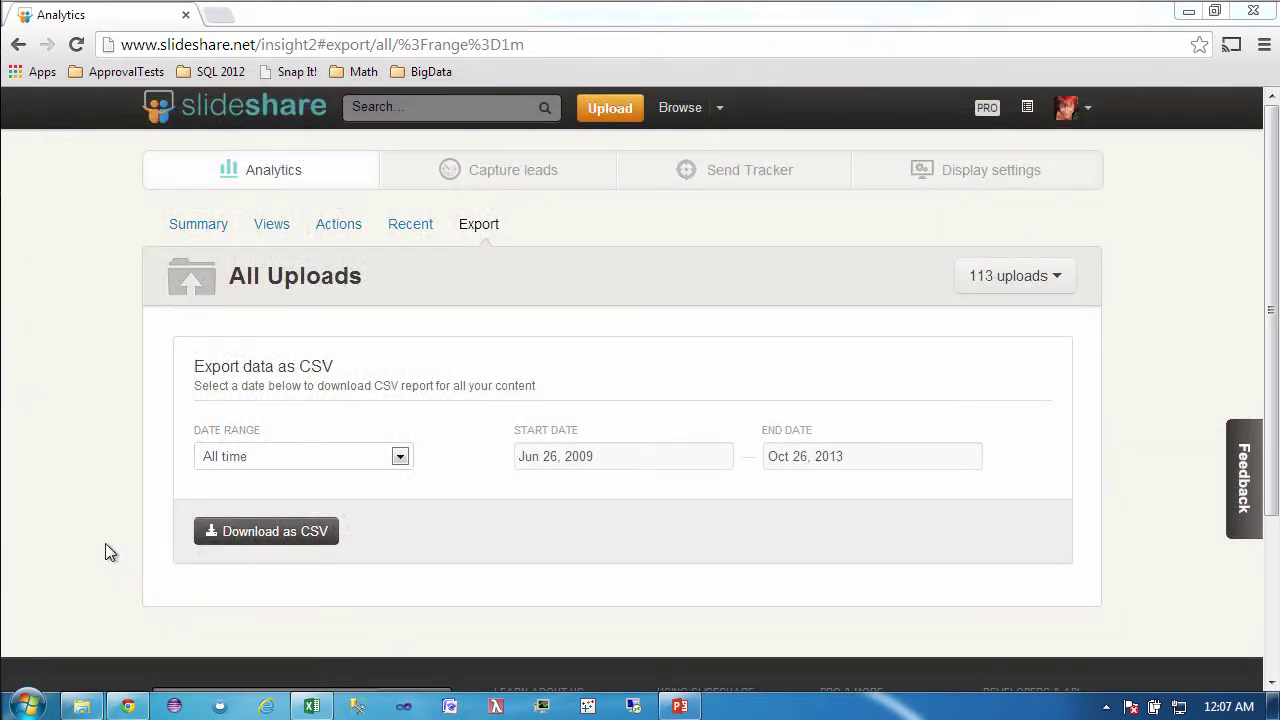
# - Switch to the slideshare_views.xlsx workbook in Excel and review Power Query's file import sources and the shaped data table
pyautogui.click(312, 706)
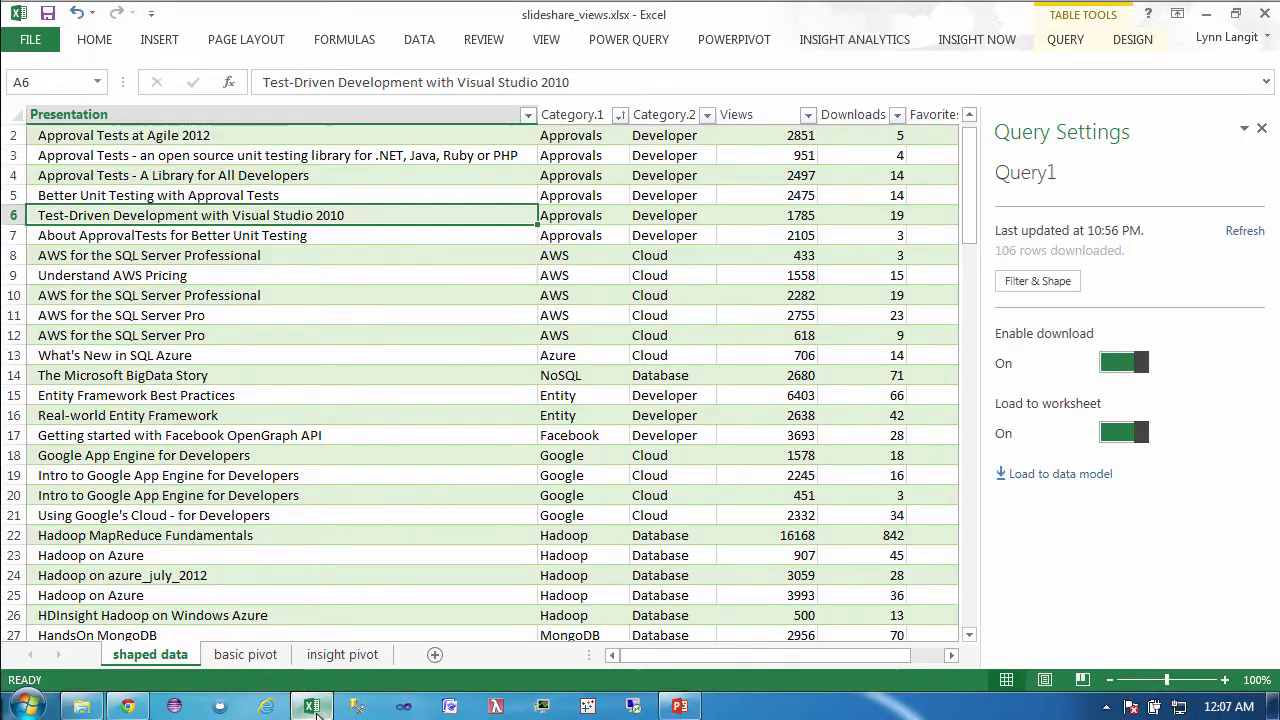
pyautogui.click(621, 42)
pyautogui.click(119, 108)
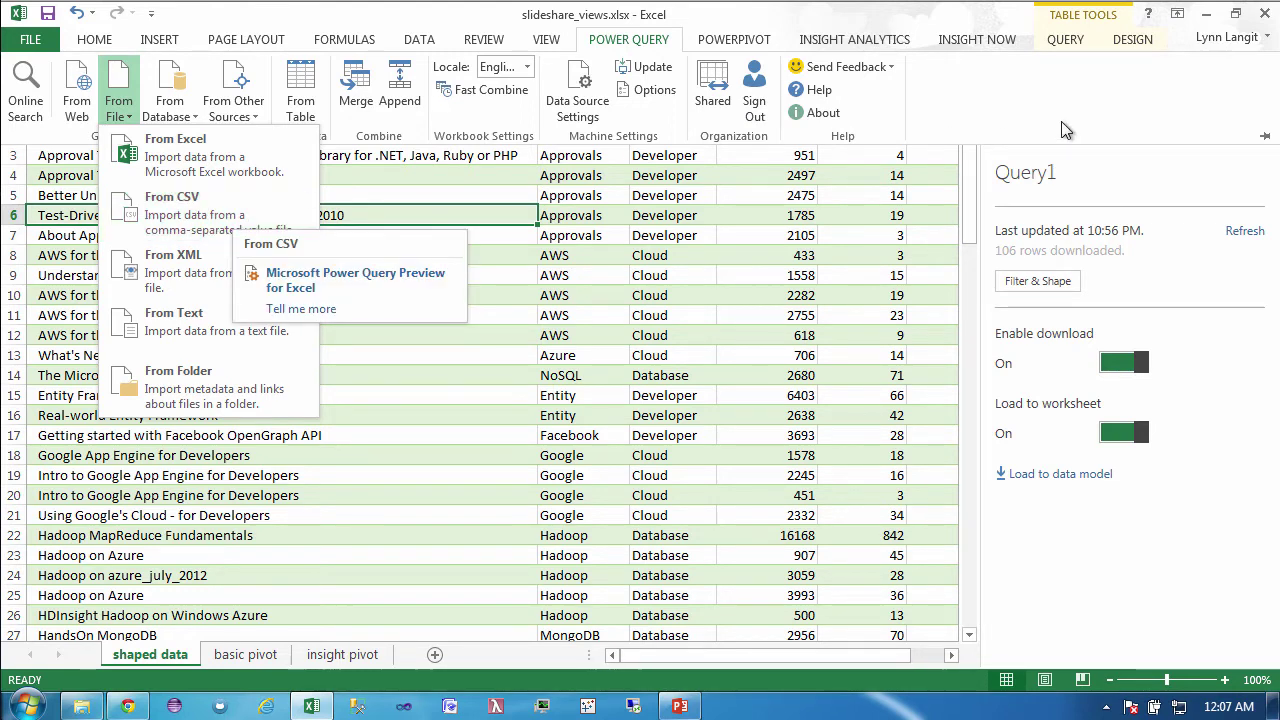
pyautogui.click(1040, 106)
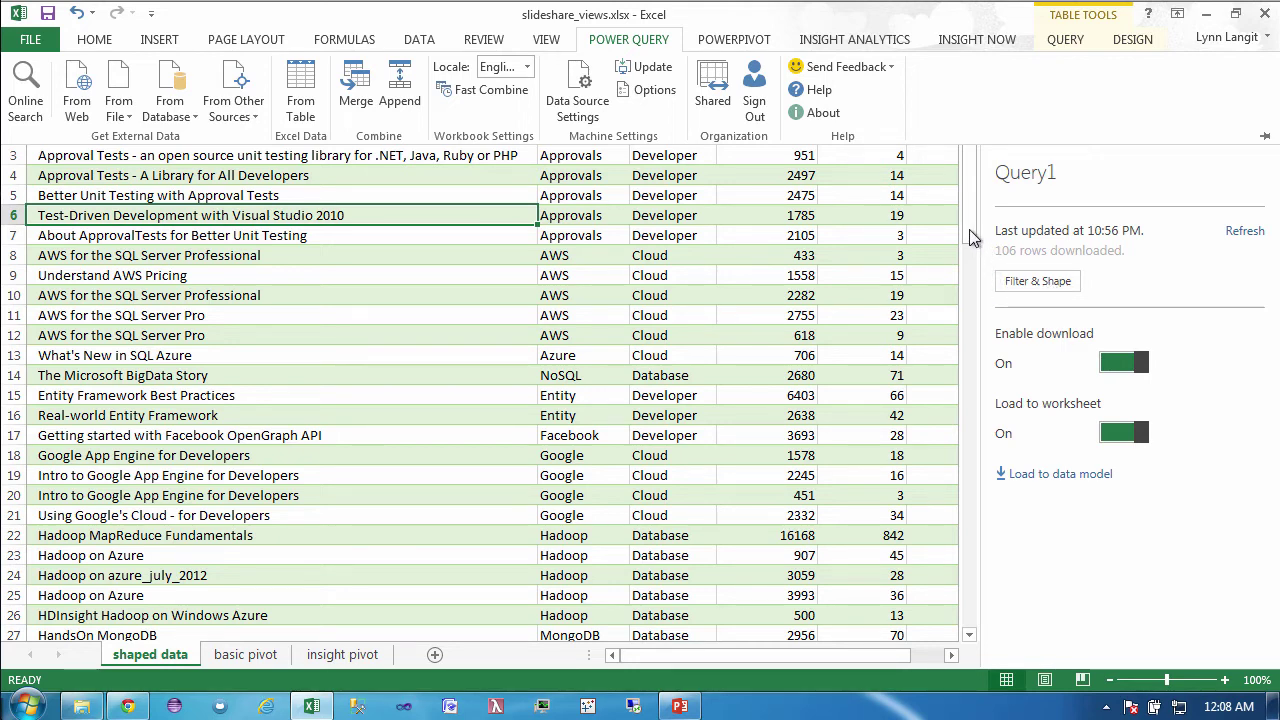
pyautogui.moveTo(969, 237); pyautogui.dragTo(960, 206)
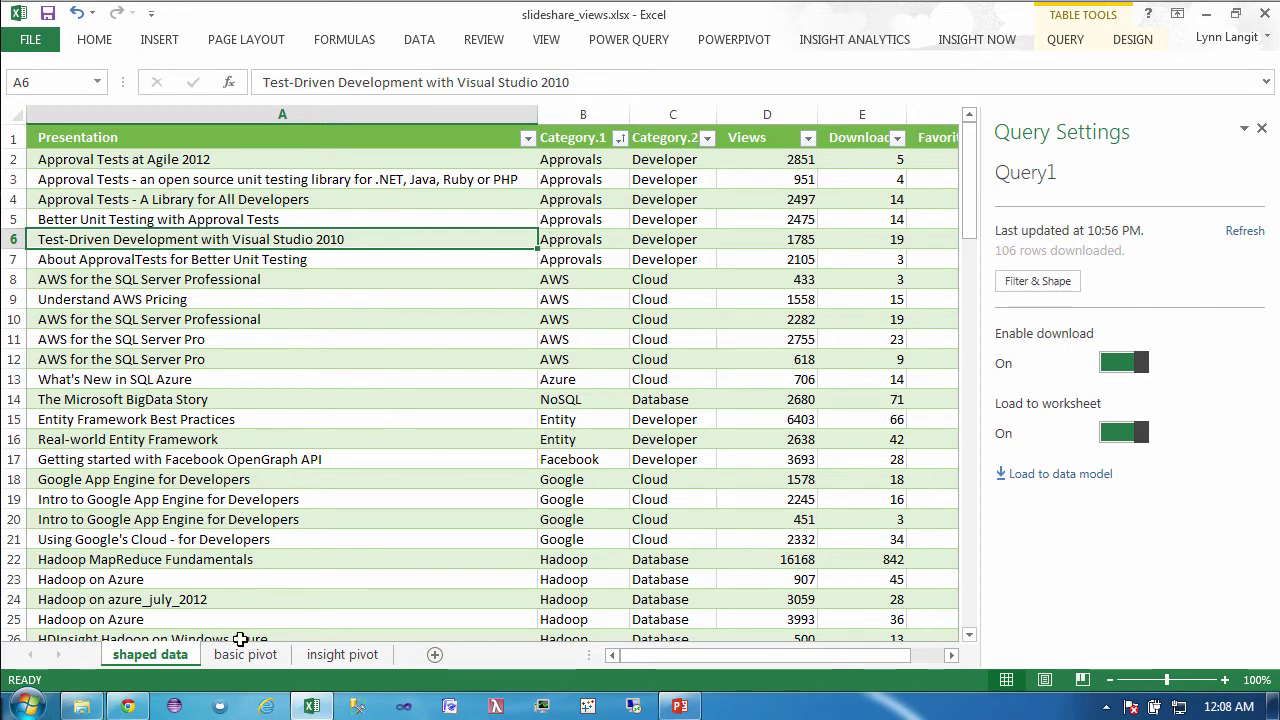
# - On the basic pivot sheet, show the PivotTable field list and add Category.1 to the rows beneath Category.2
pyautogui.click(247, 657)
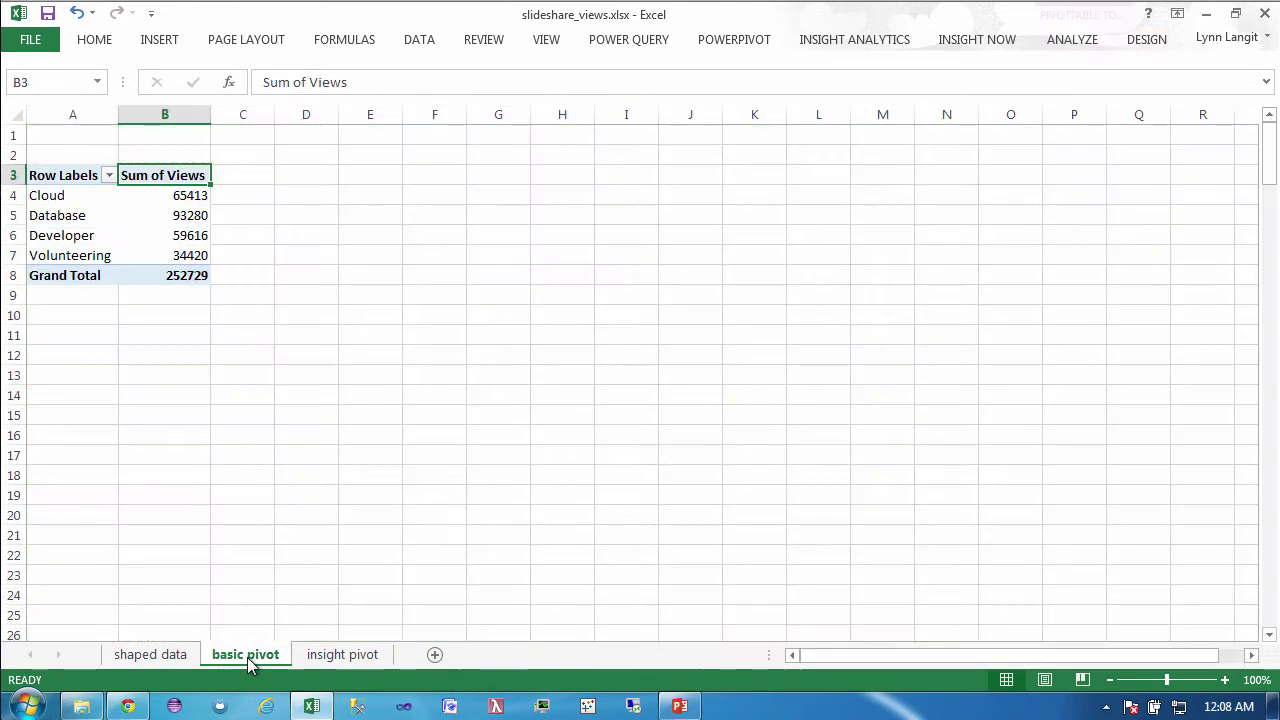
pyautogui.click(82, 237)
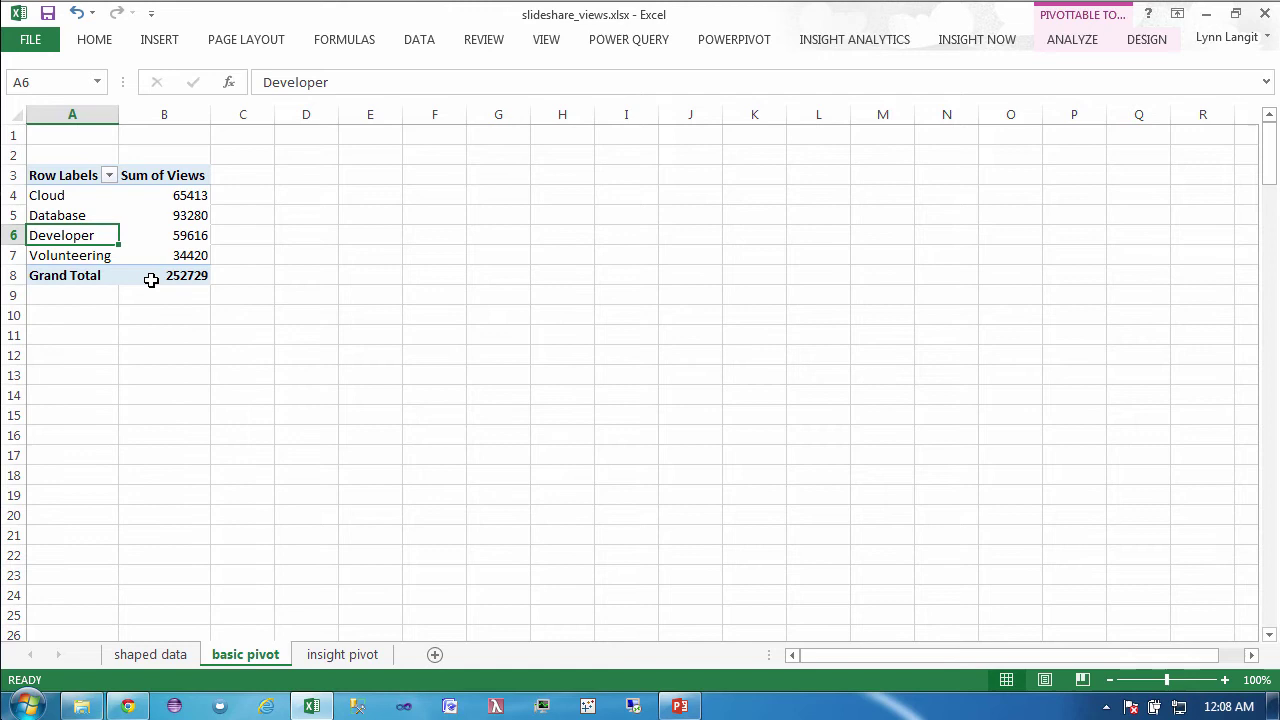
pyautogui.moveTo(148, 281)
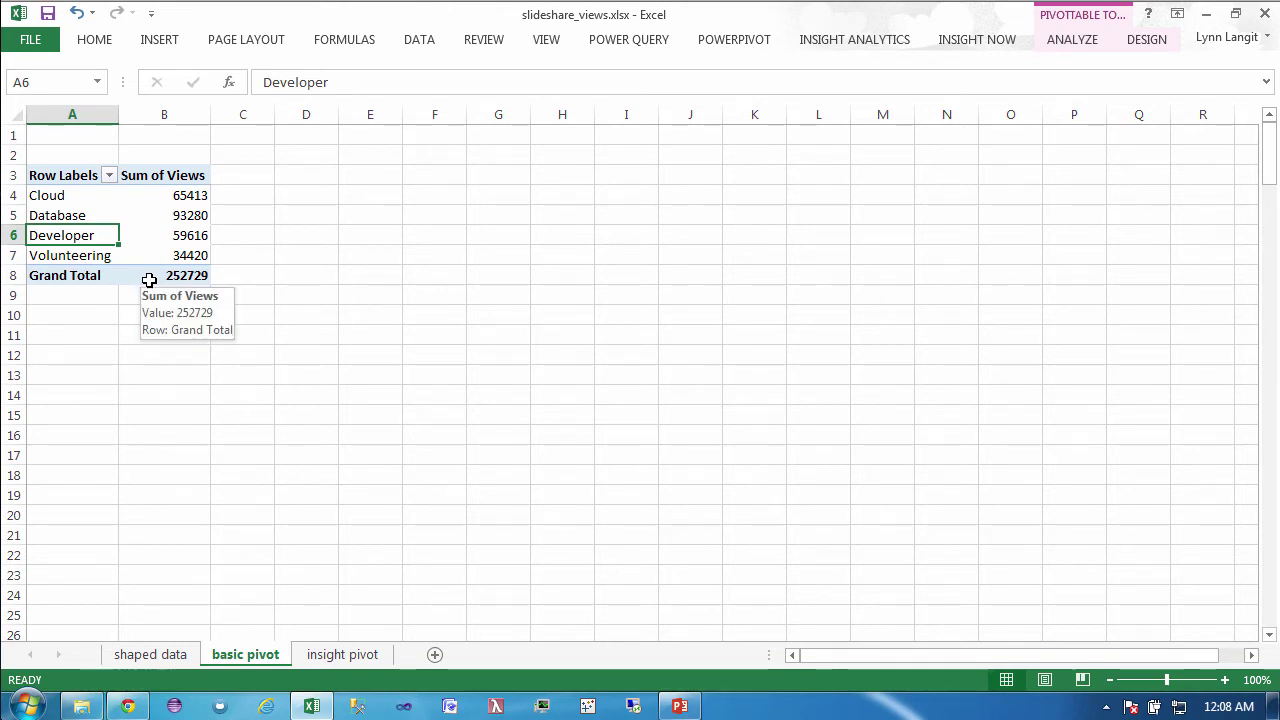
pyautogui.click(152, 247)
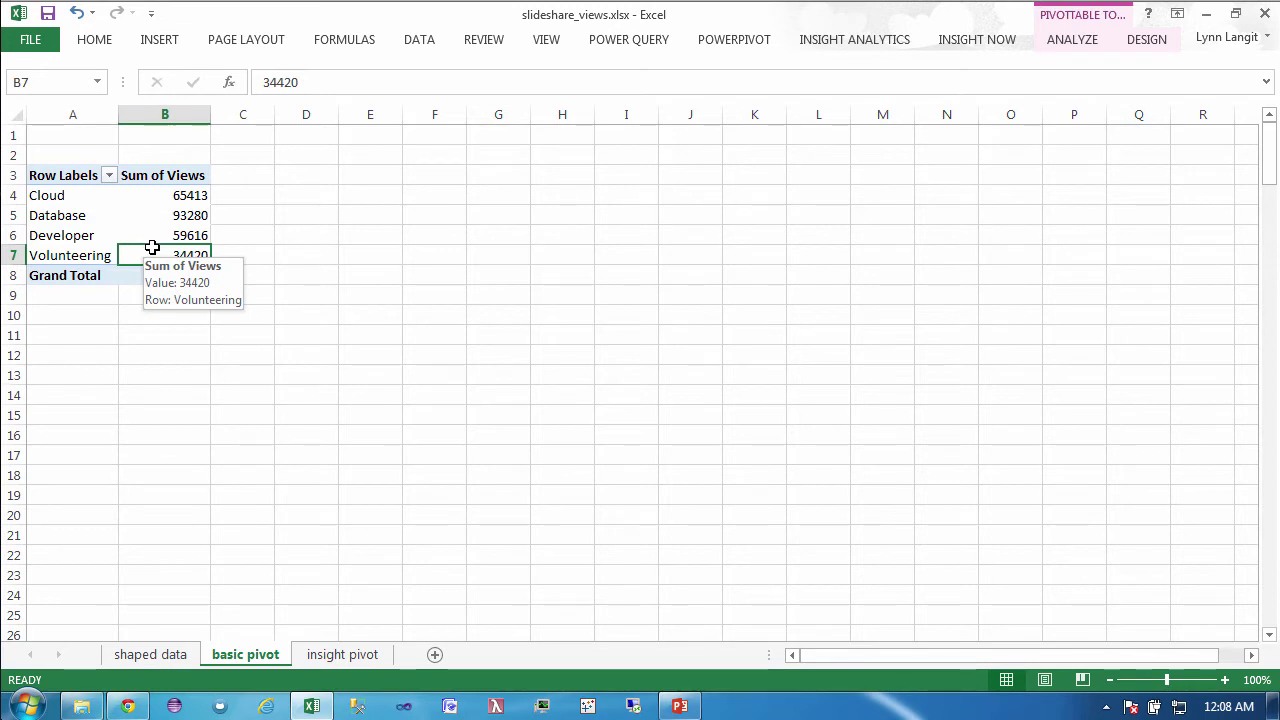
pyautogui.click(1086, 46)
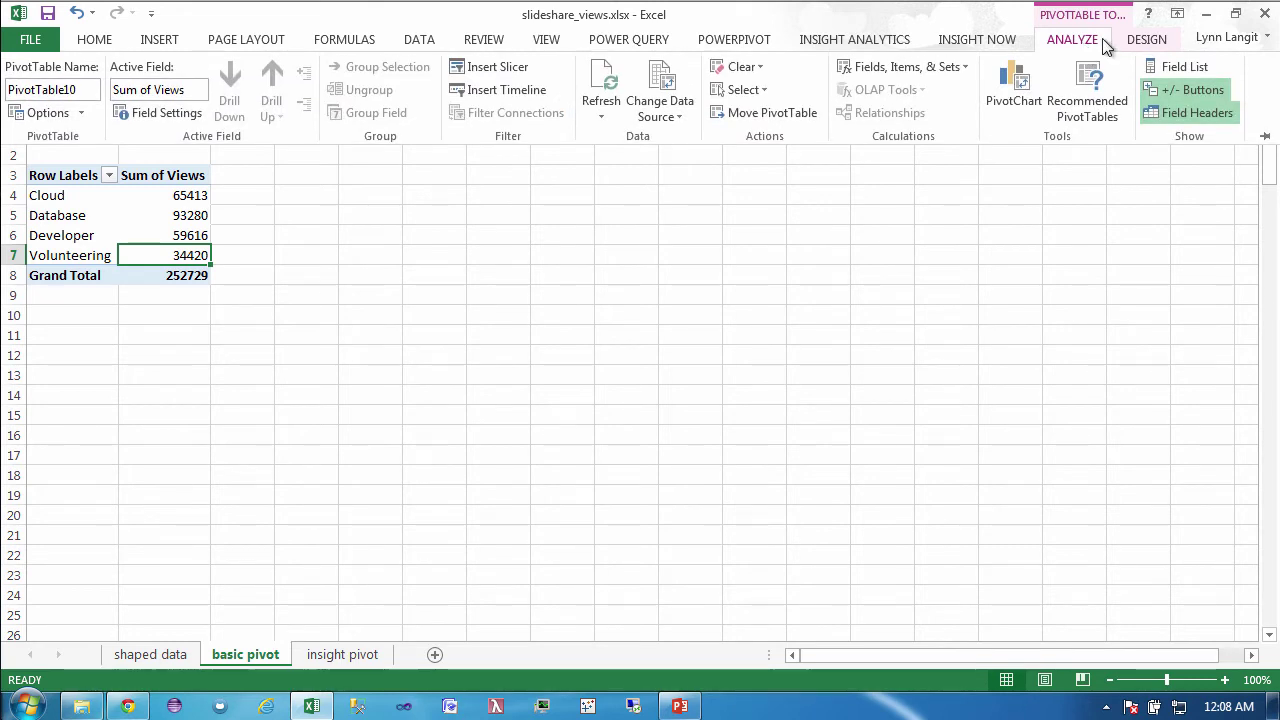
pyautogui.click(1164, 63)
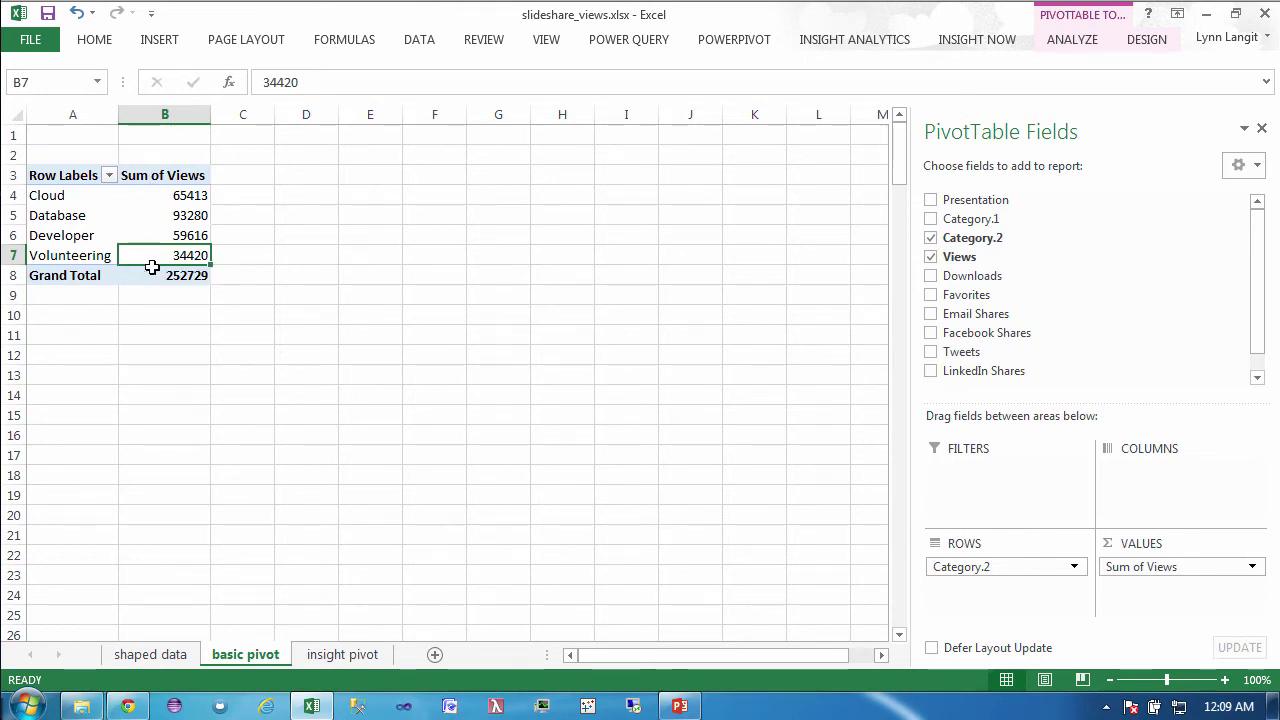
pyautogui.click(931, 220)
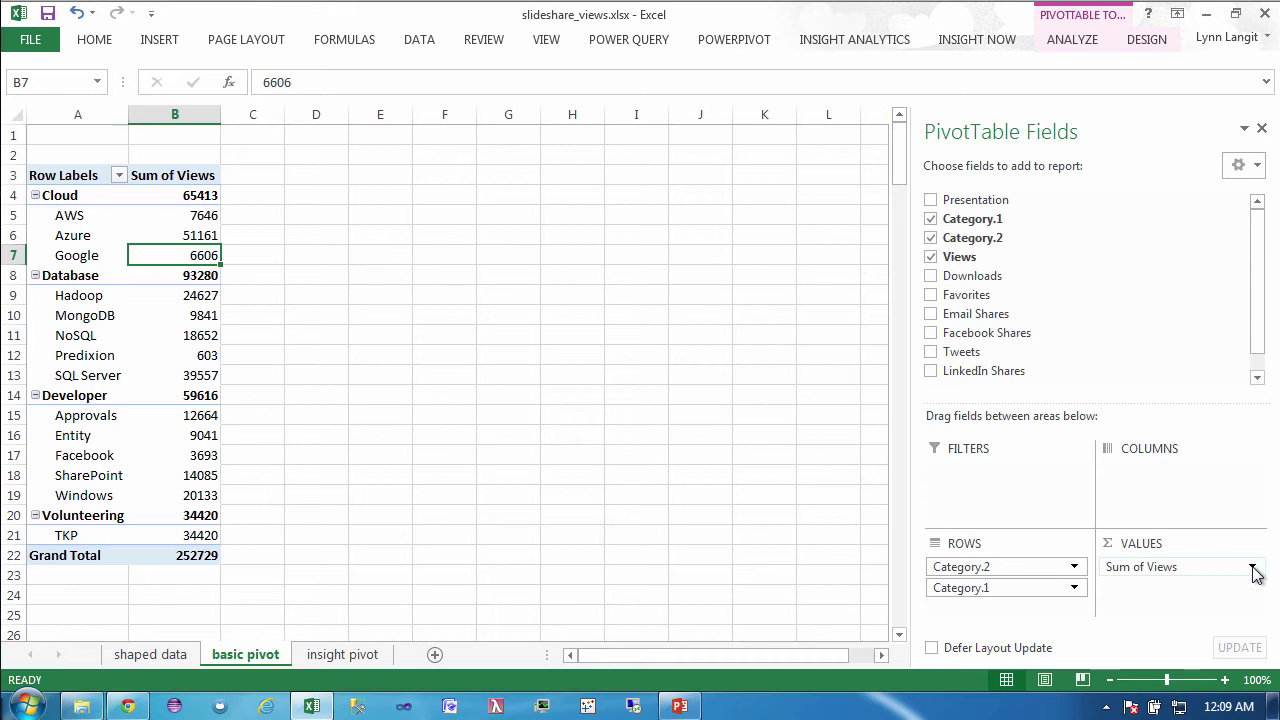
pyautogui.click(1253, 568)
pyautogui.click(1224, 543)
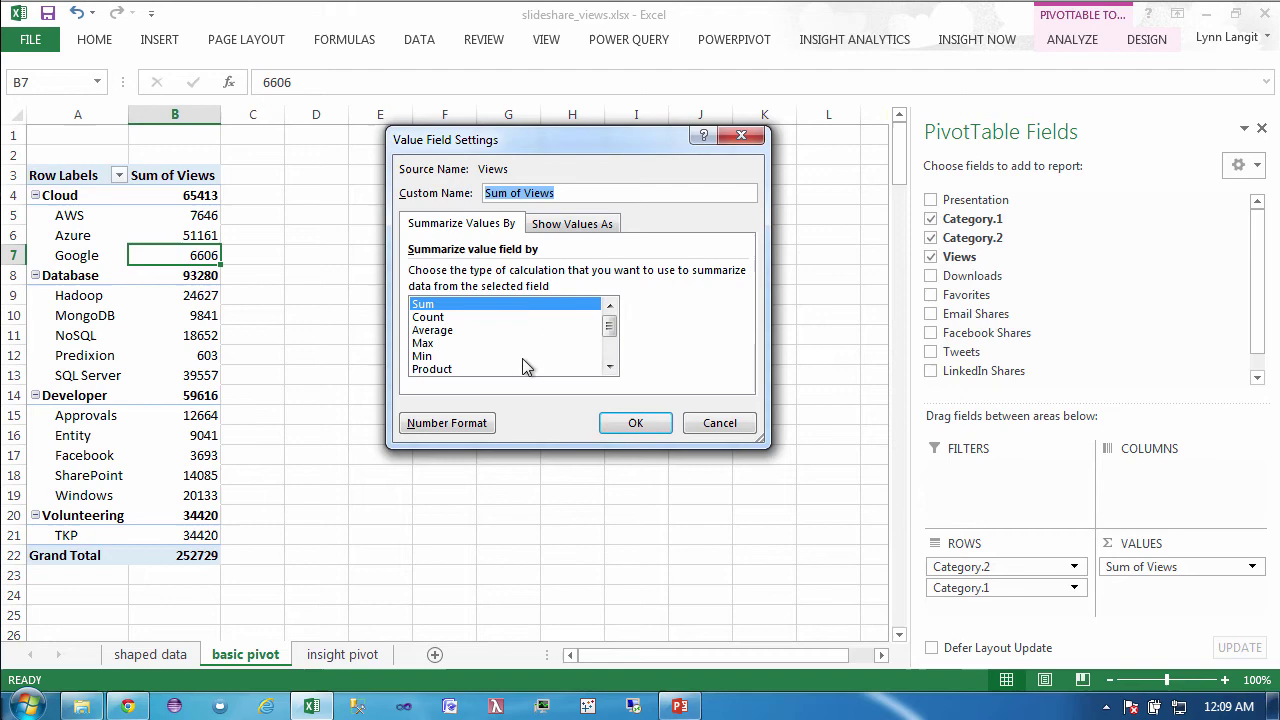
pyautogui.click(719, 424)
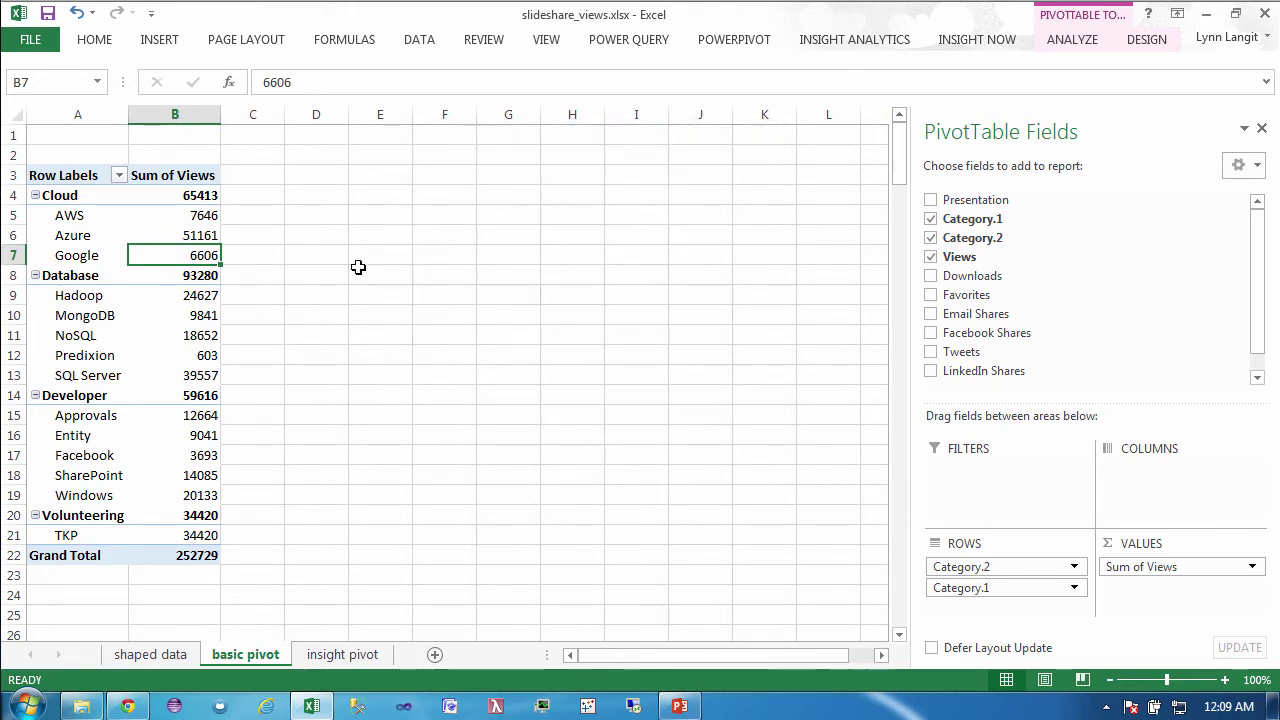
# - Show the pivot table's Sum of Views values as % of Grand Total
pyautogui.rightClick(201, 197)
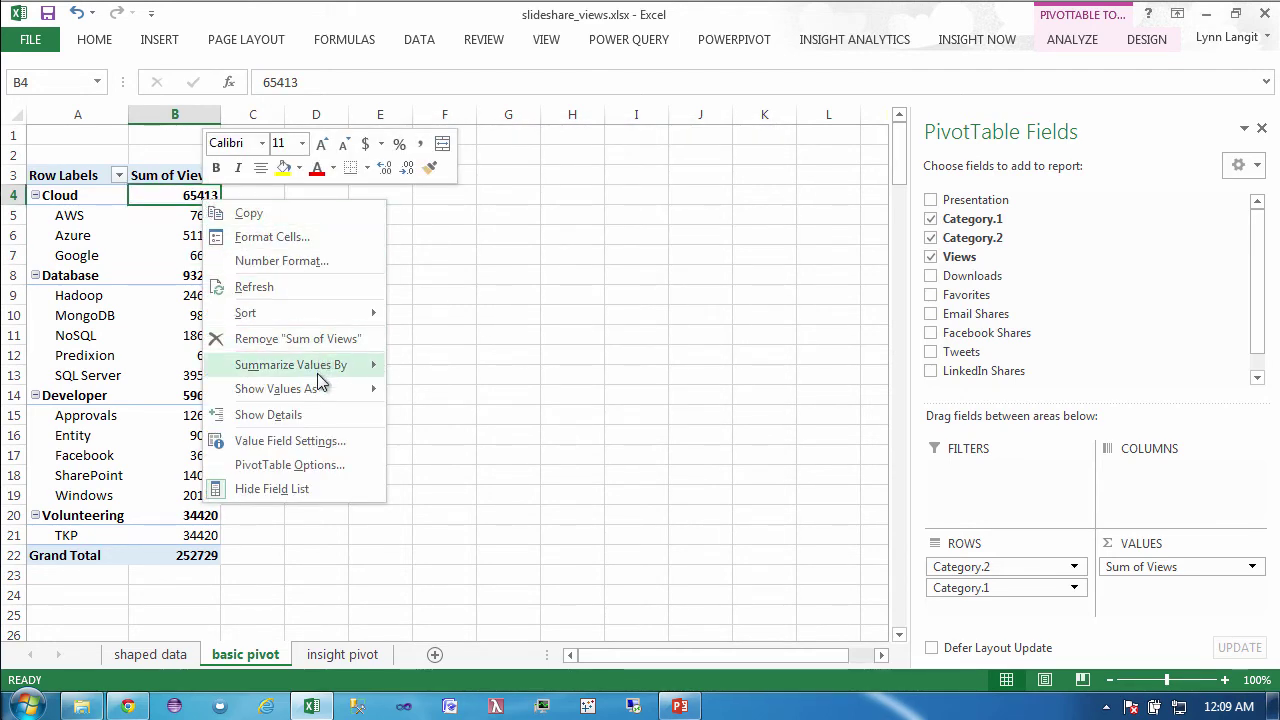
pyautogui.moveTo(320, 389)
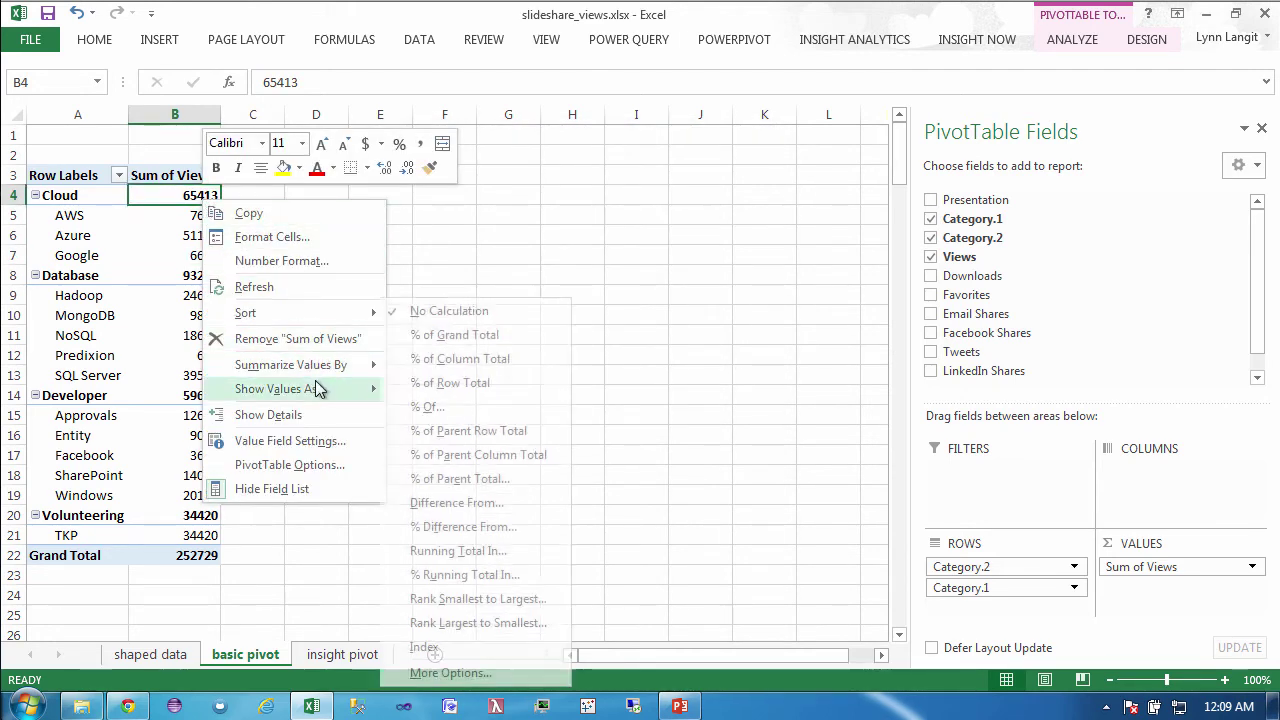
pyautogui.click(512, 338)
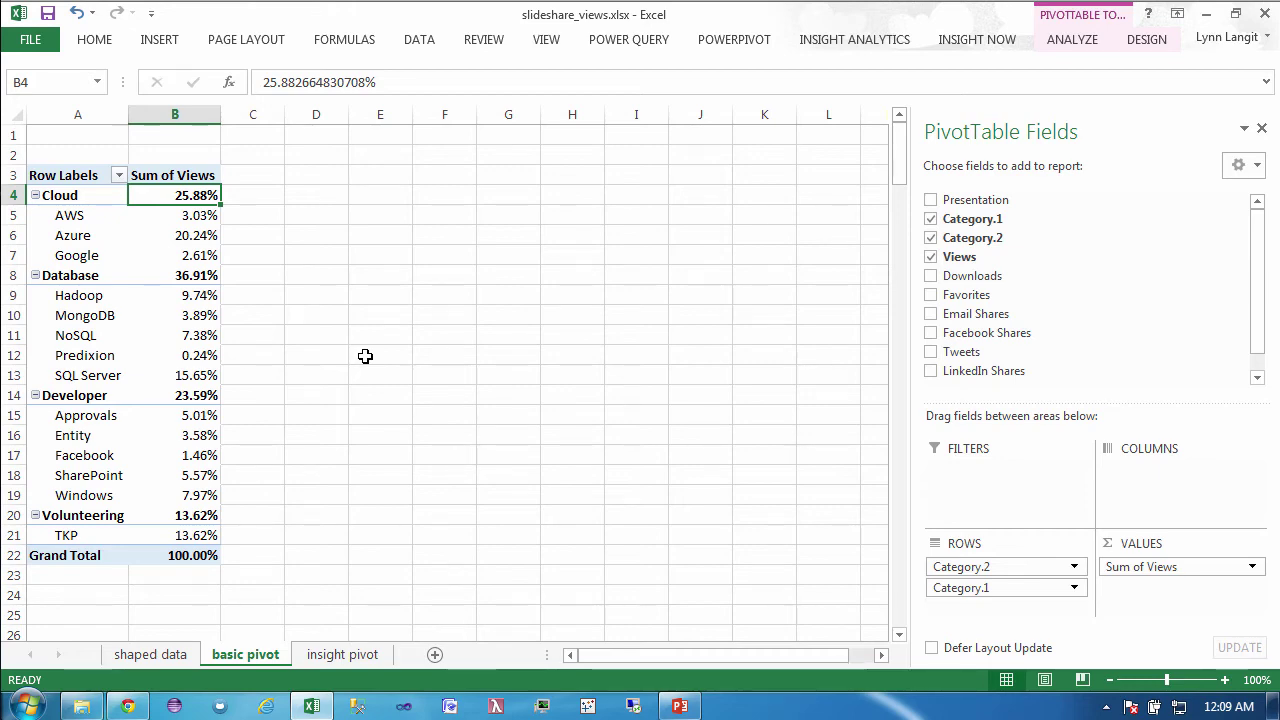
# - On the insight pivot sheet, hide the field list and examine the whole chart of views, downloads and tweets by category
pyautogui.click(342, 655)
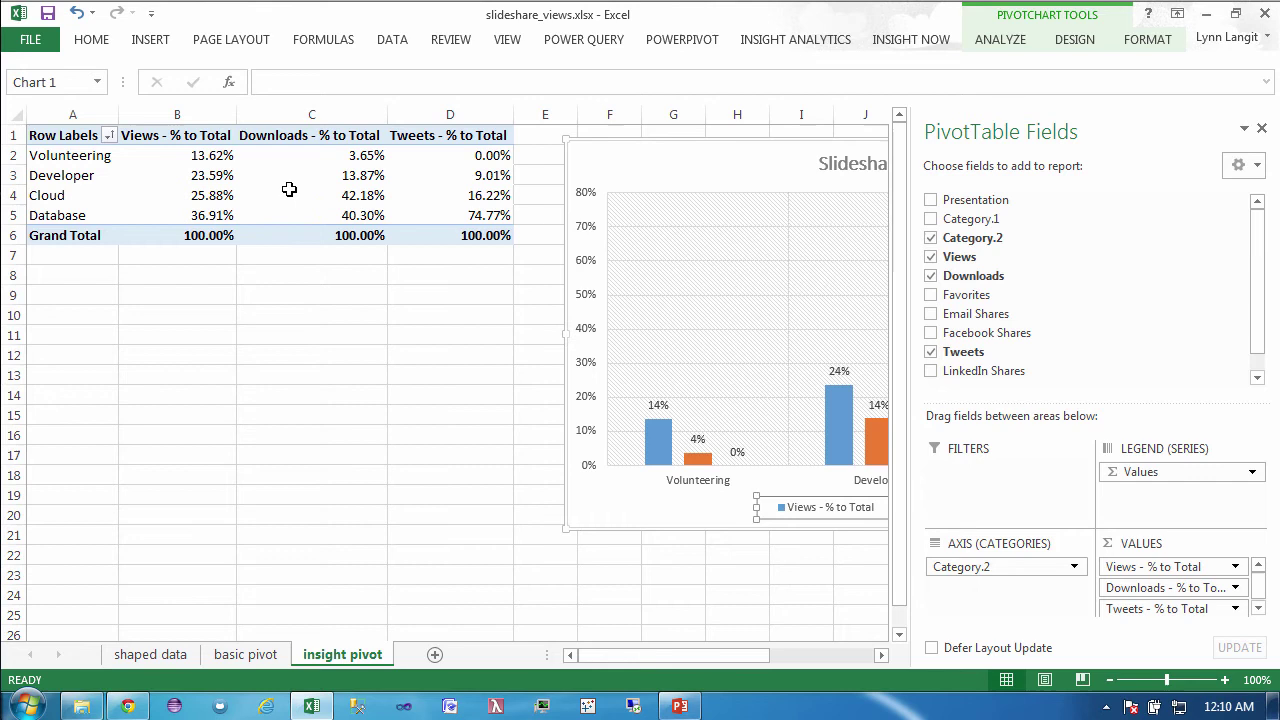
pyautogui.click(1260, 132)
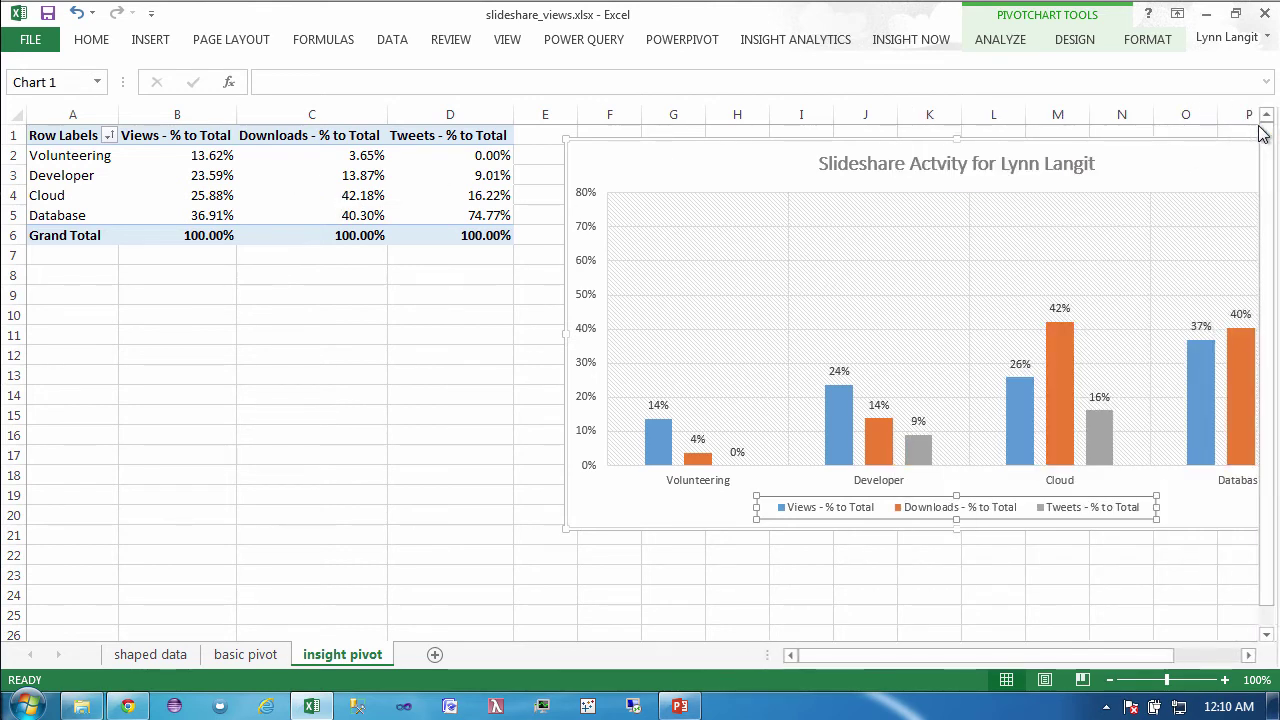
pyautogui.moveTo(985, 656); pyautogui.dragTo(1062, 662)
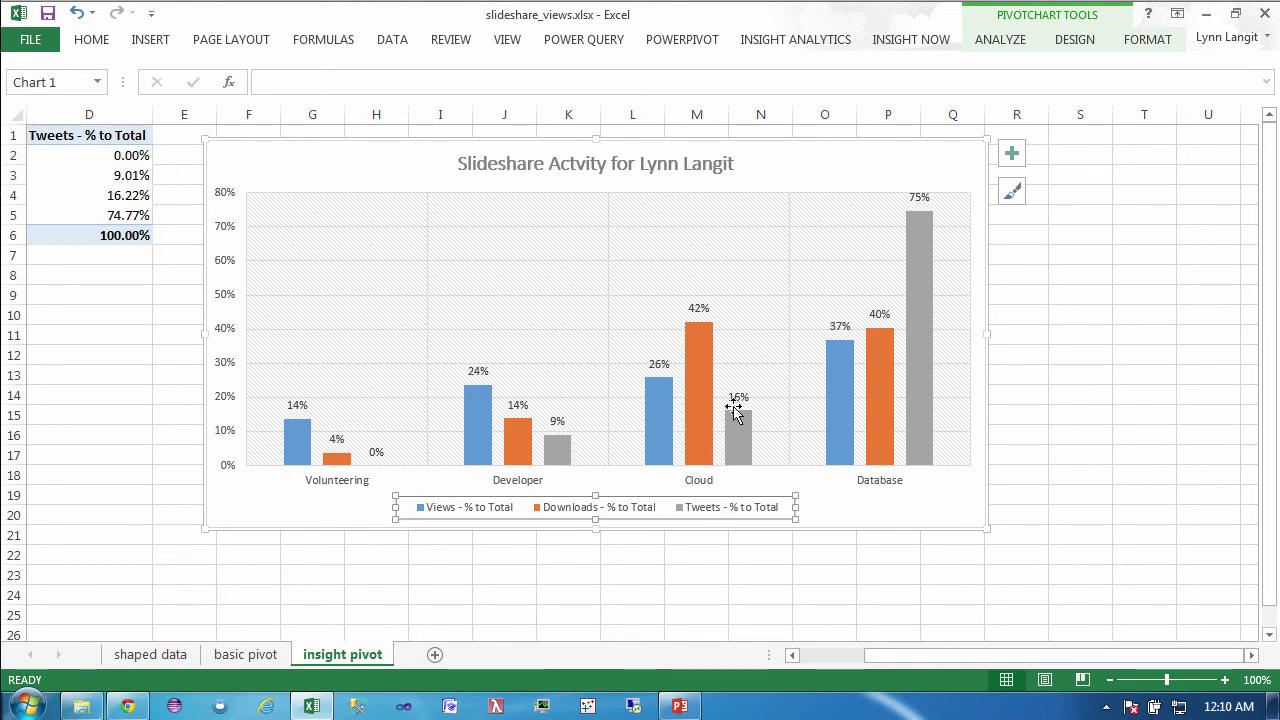
pyautogui.moveTo(832, 421)
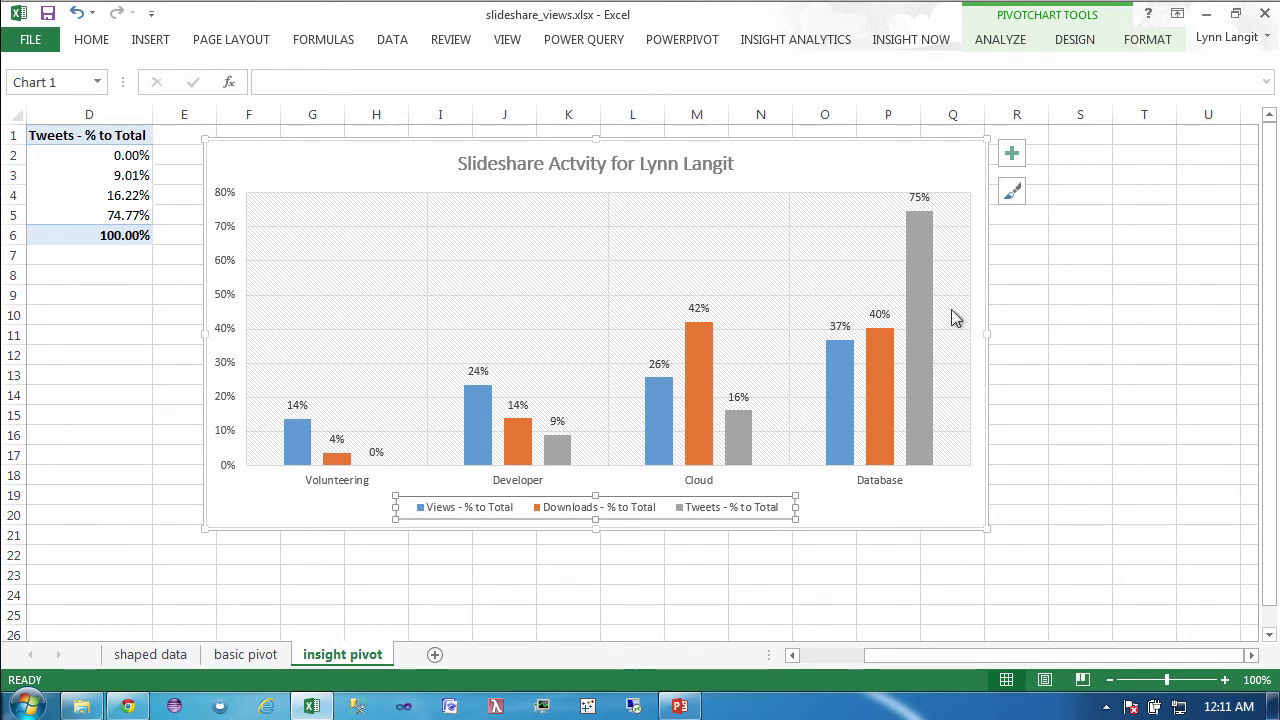
pyautogui.moveTo(917, 344)
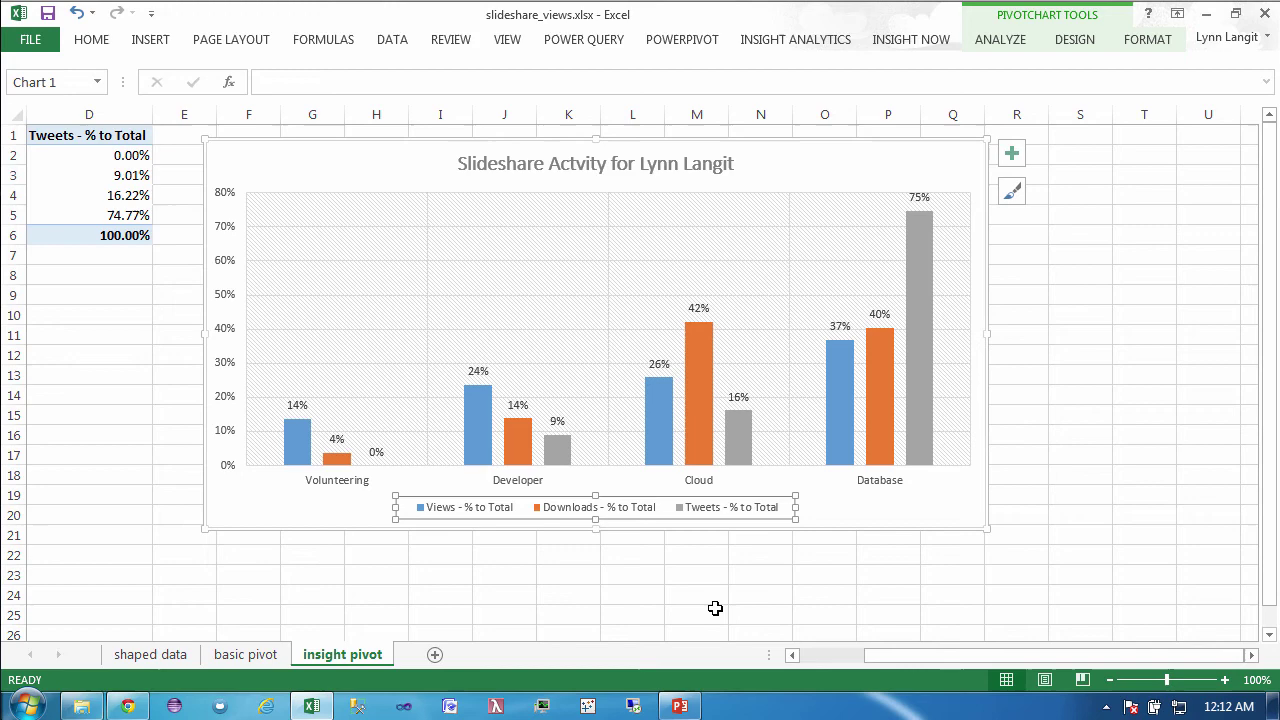
# - Switch to the PowerBI_and_Slideshare.pptx presentation in PowerPoint
pyautogui.hotkey('alt', 'Tab')
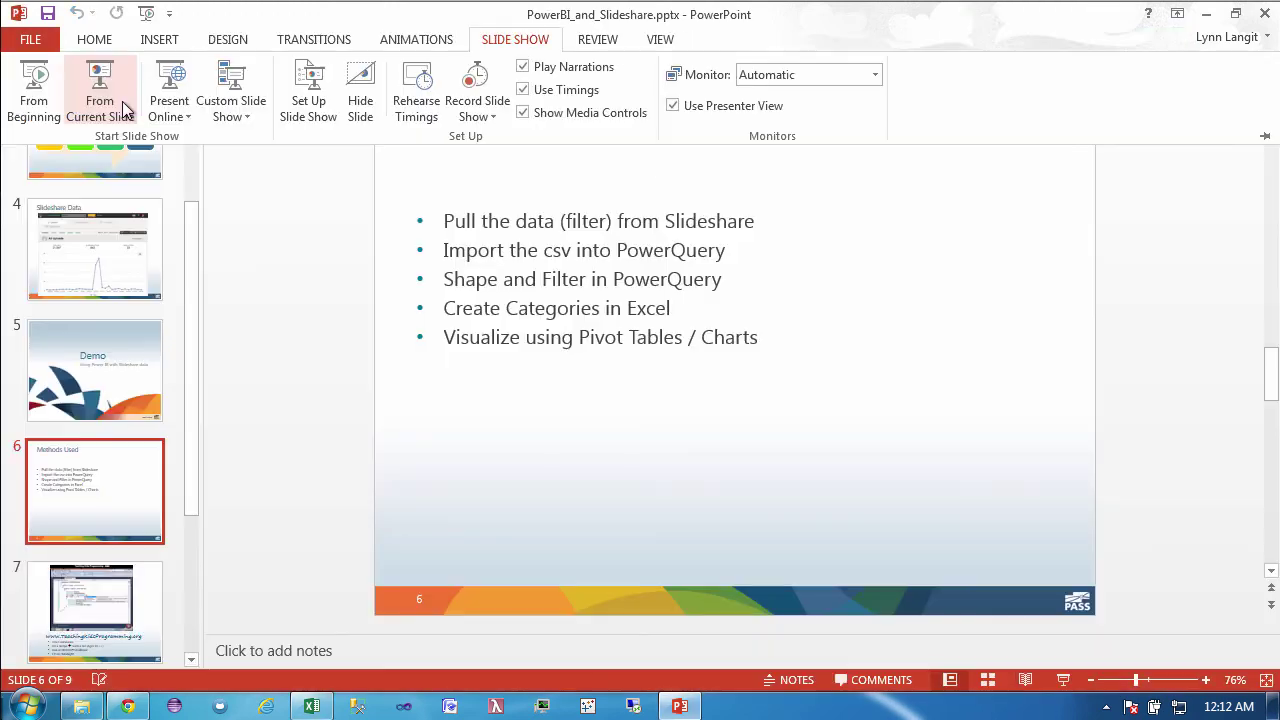